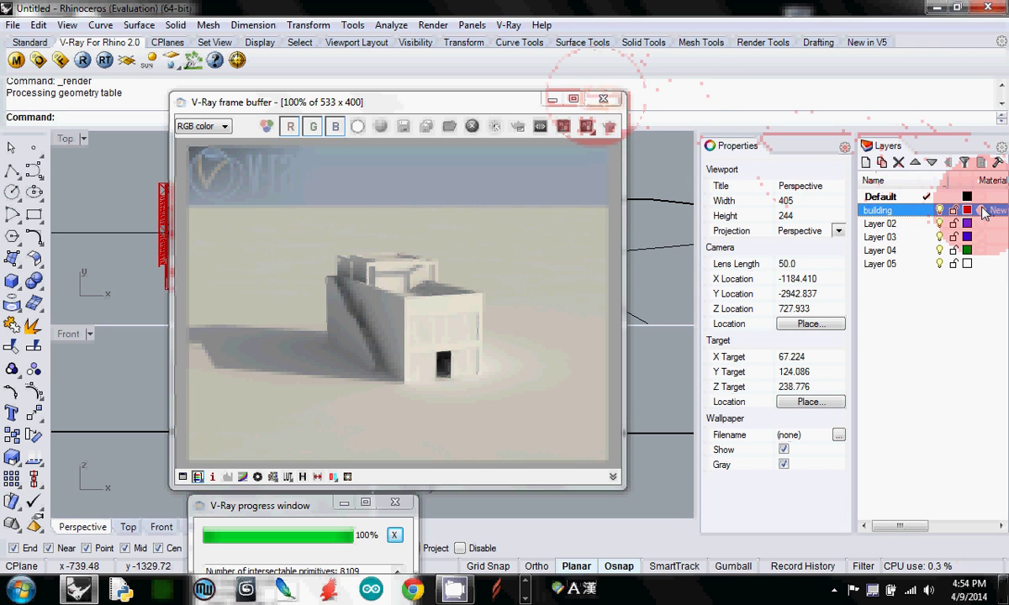
# Load the Granite material from the Render Content Stone folder onto the building layer and render the scene with V-Ray
pyautogui.click(984, 213)
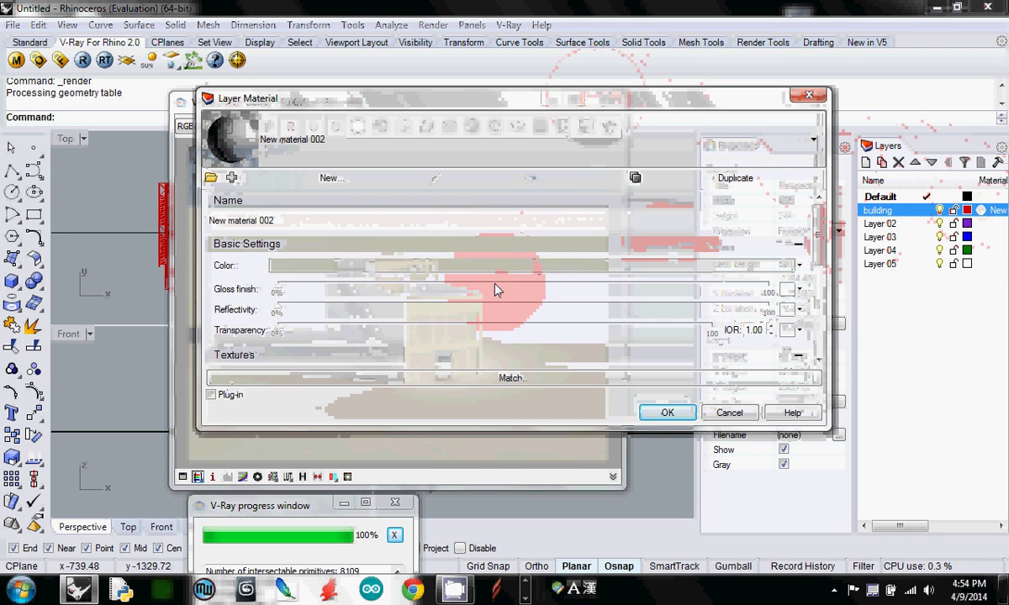
pyautogui.click(211, 179)
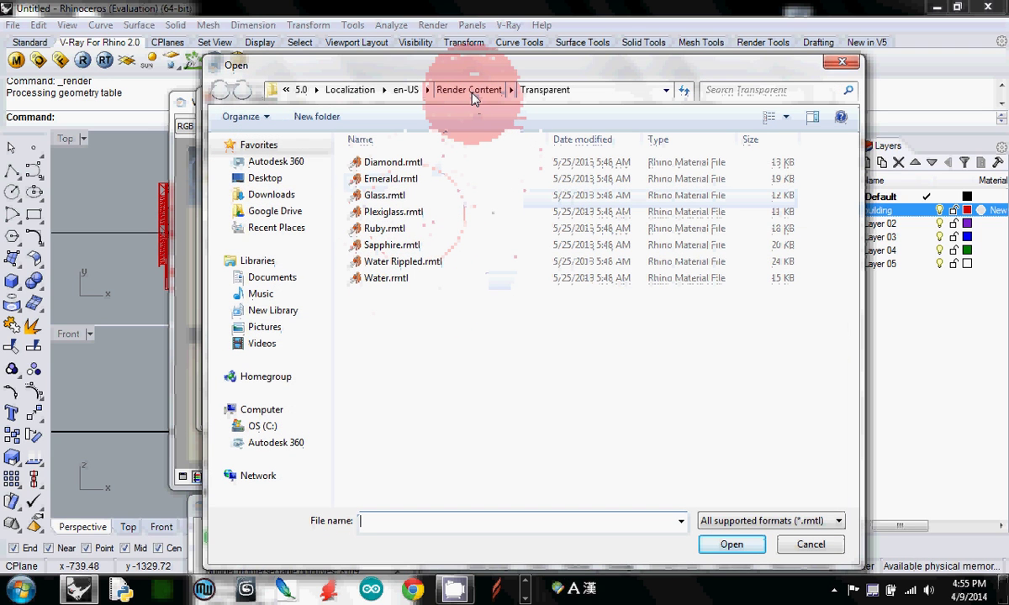
pyautogui.click(470, 90)
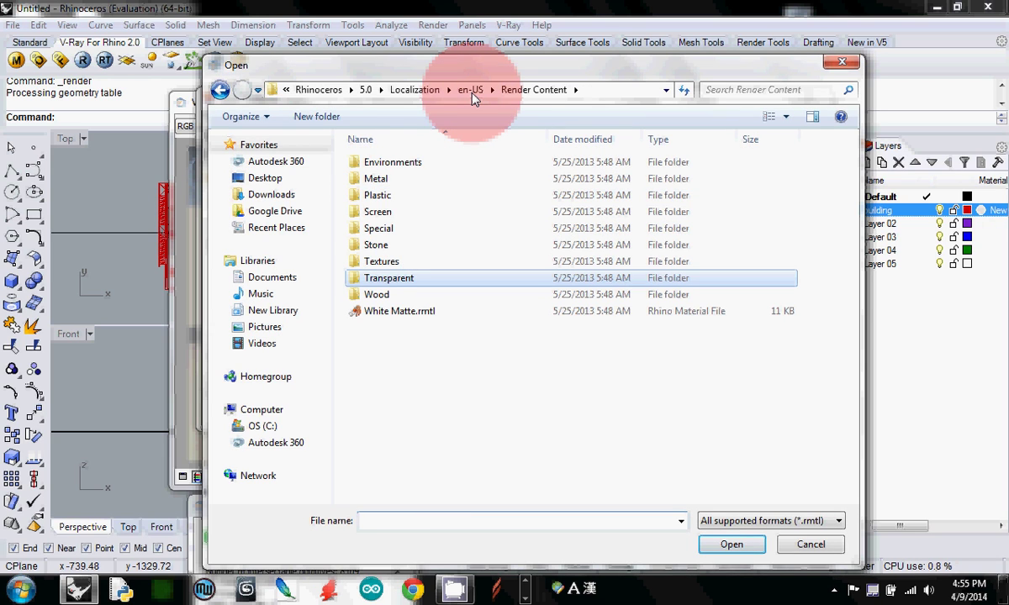
pyautogui.doubleClick(395, 250)
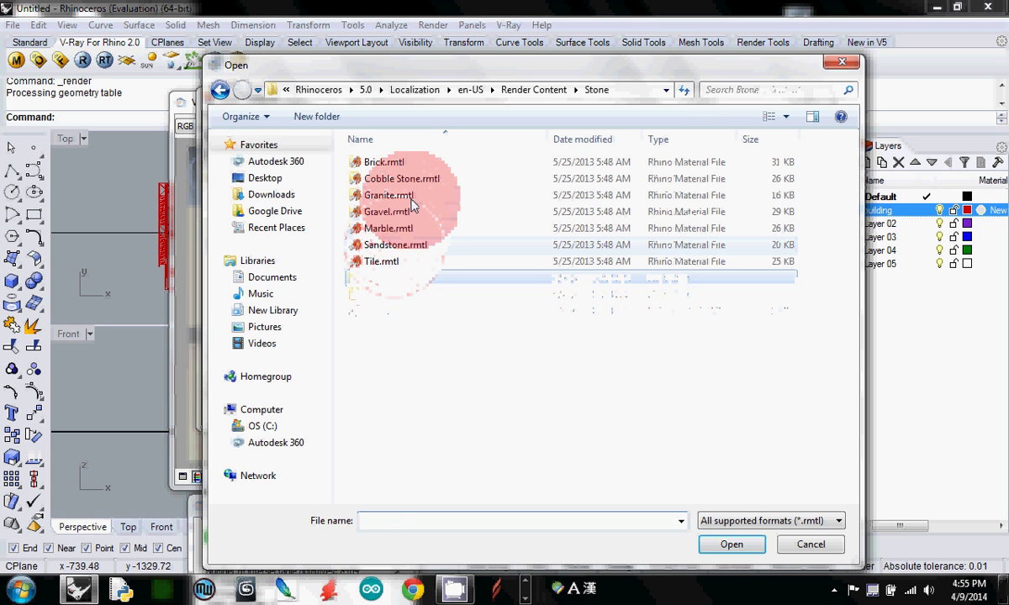
pyautogui.doubleClick(412, 206)
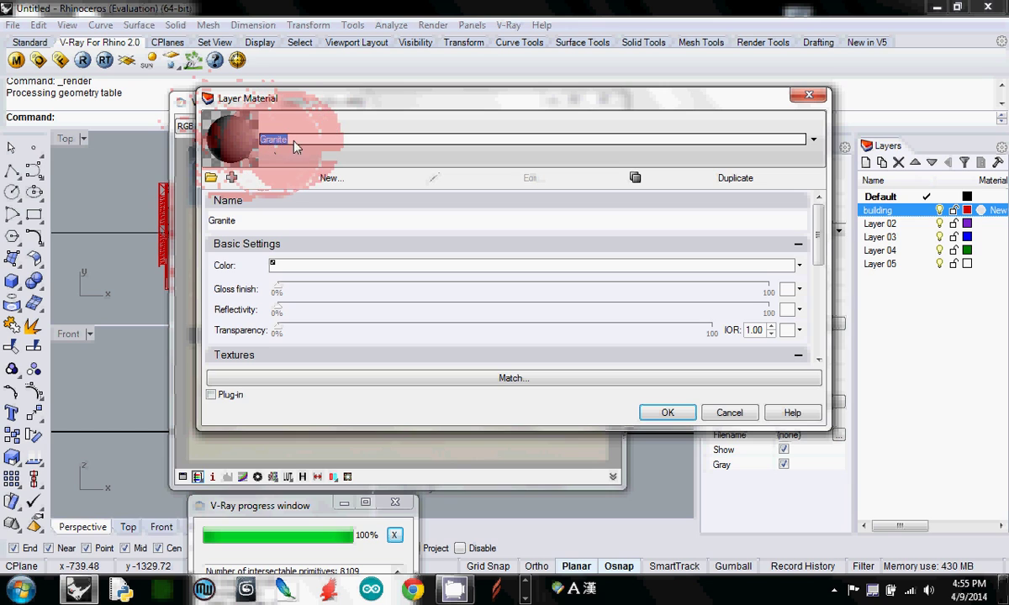
pyautogui.click(306, 147)
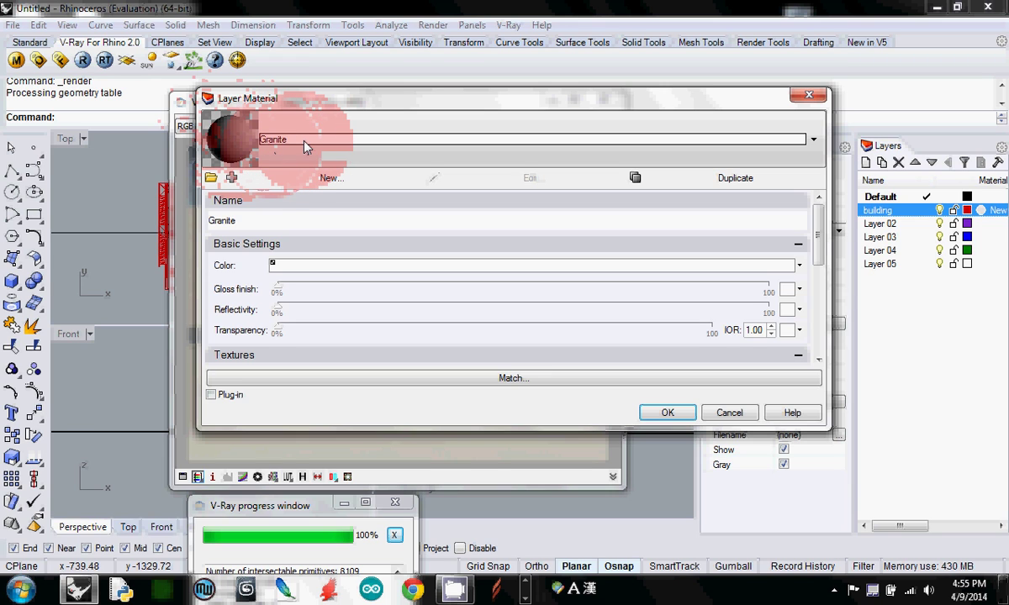
pyautogui.click(679, 413)
pyautogui.click(83, 62)
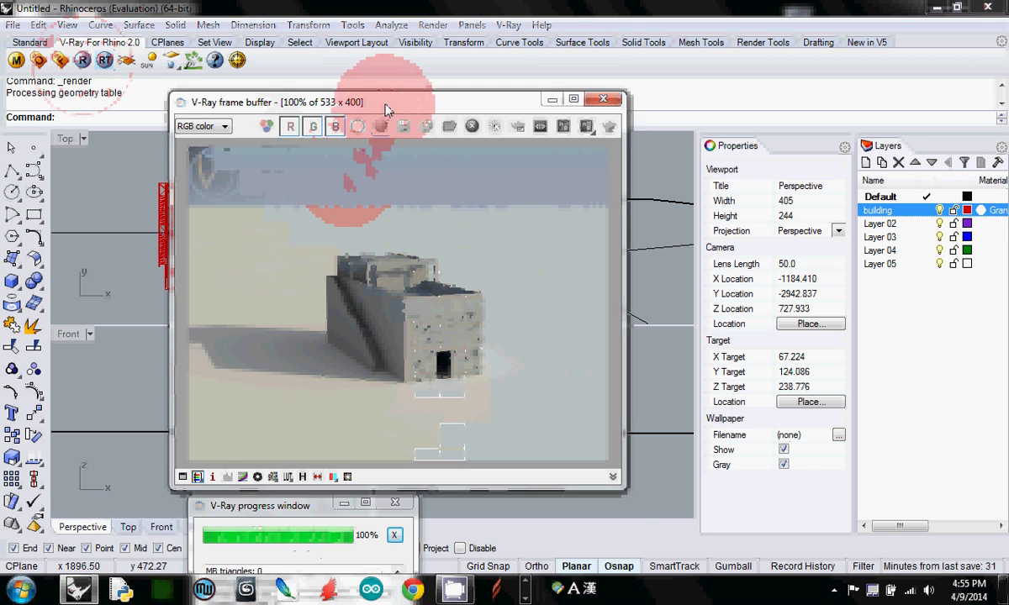
# Move the V-Ray frame buffer aside and select the 3d_glass.0 window mesh of the building in the Perspective viewport
pyautogui.moveTo(388, 107); pyautogui.dragTo(535, 279)
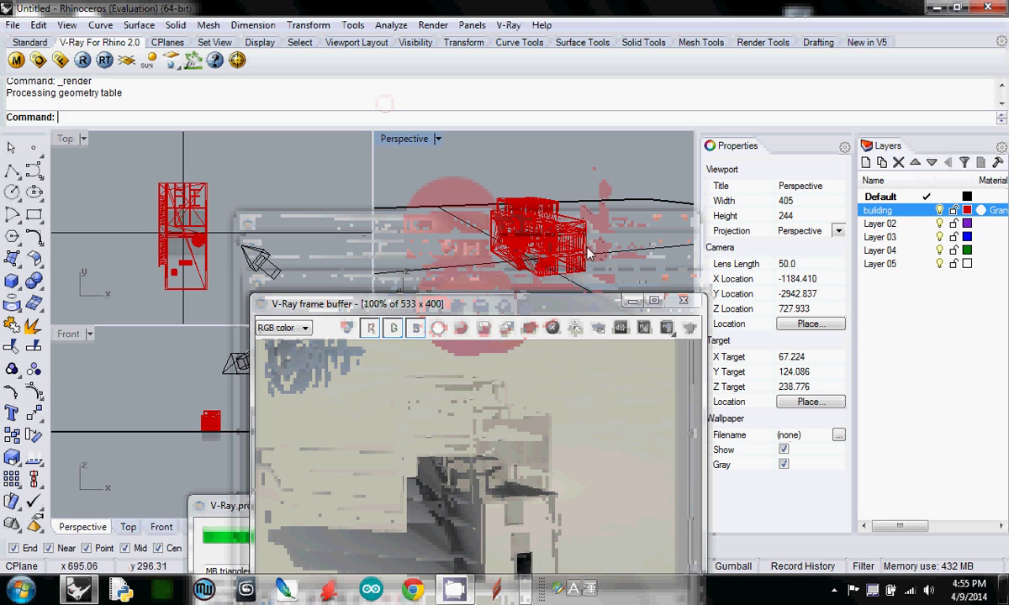
pyautogui.scroll(-4, 574, 248)
pyautogui.scroll(4, 576, 268)
pyautogui.scroll(5, 575, 268)
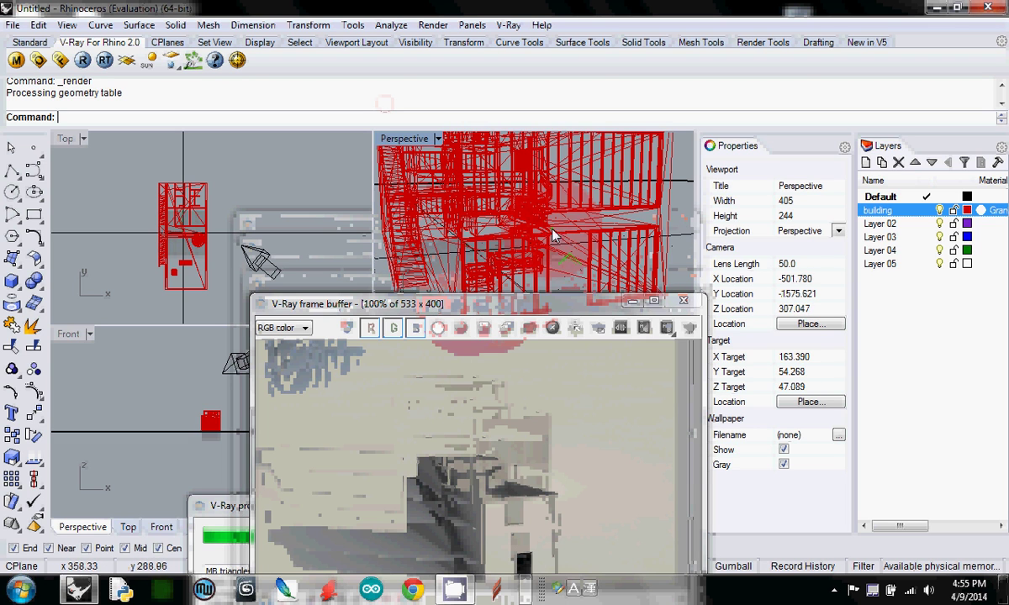
pyautogui.click(530, 164)
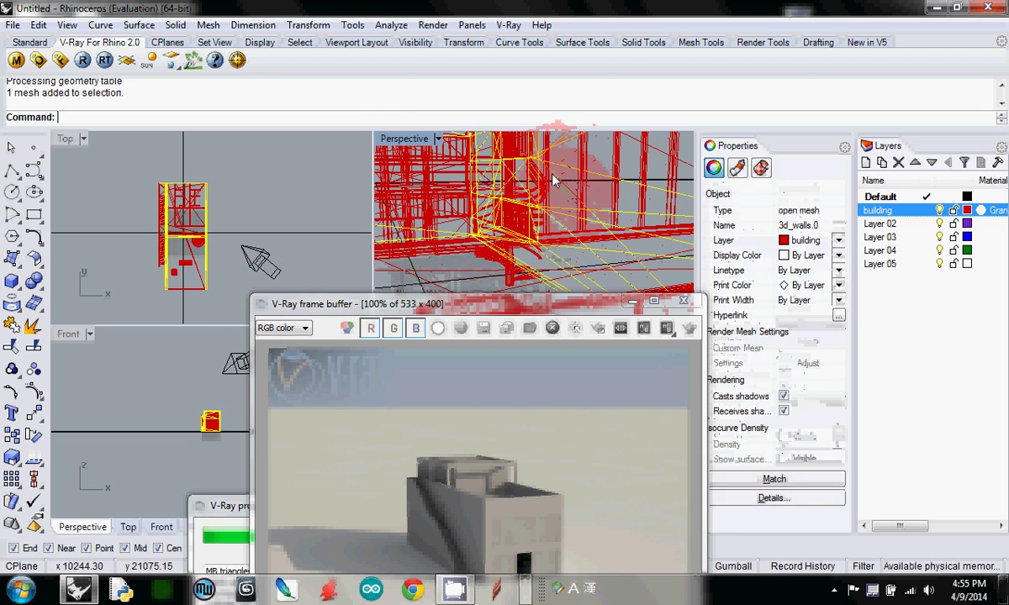
pyautogui.click(563, 195)
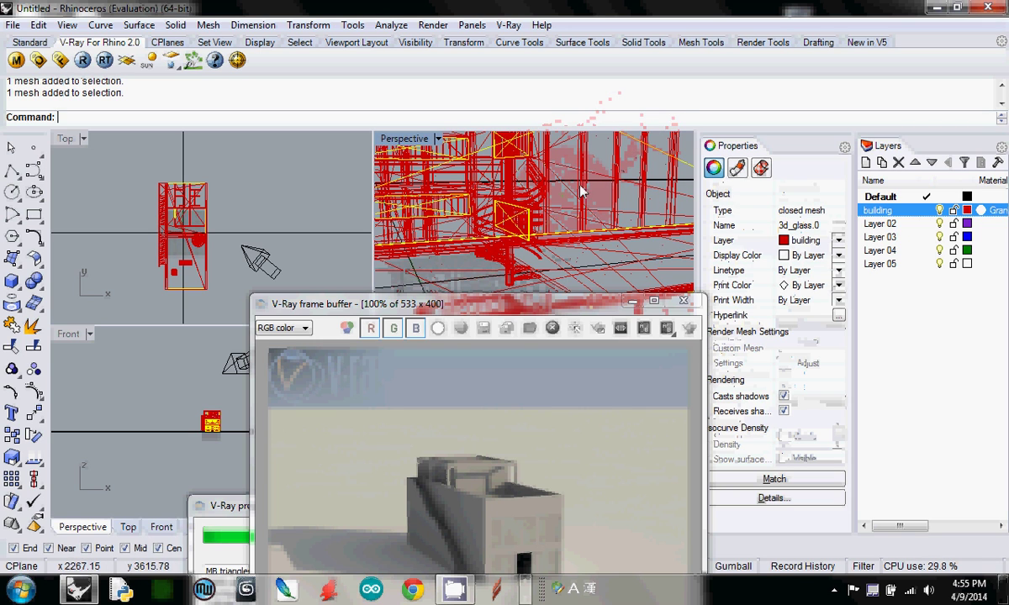
pyautogui.scroll(-3, 561, 195)
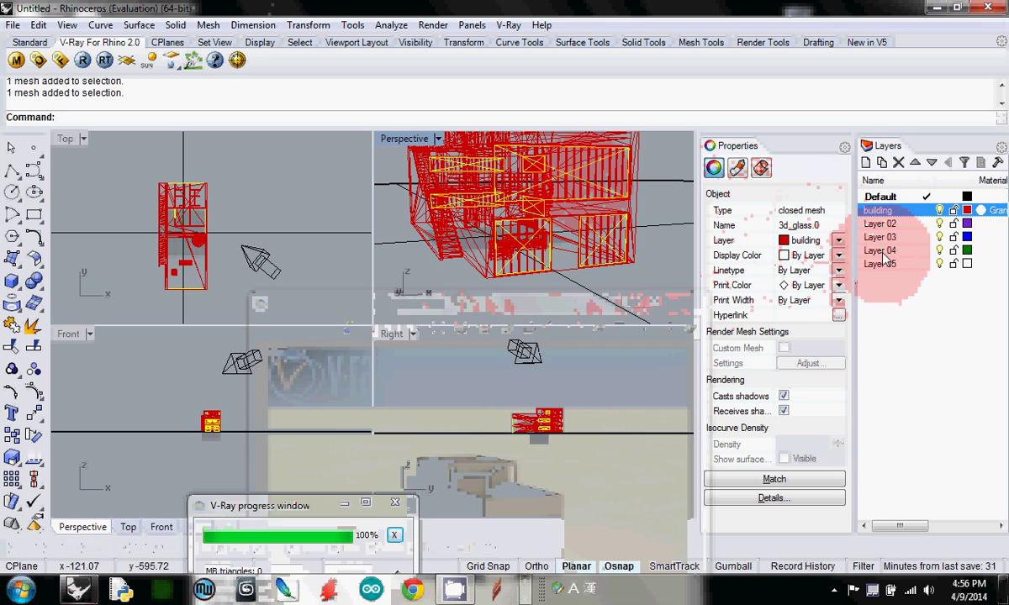
# Rename Layer 02 as glass and assign the selected 3d_glass.0 mesh to it
pyautogui.click(880, 224)
pyautogui.click(880, 225)
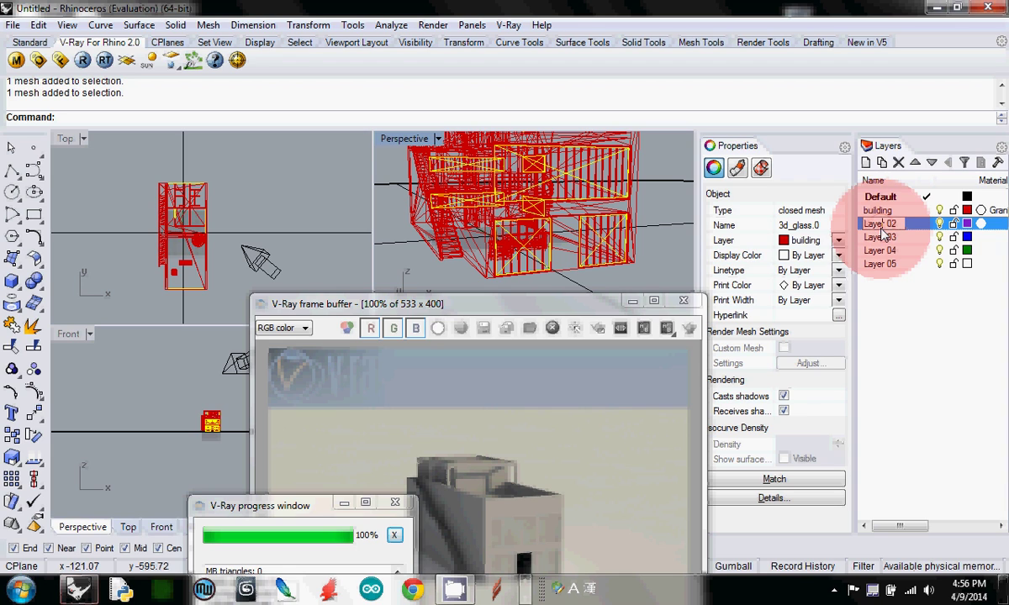
pyautogui.write('glass')
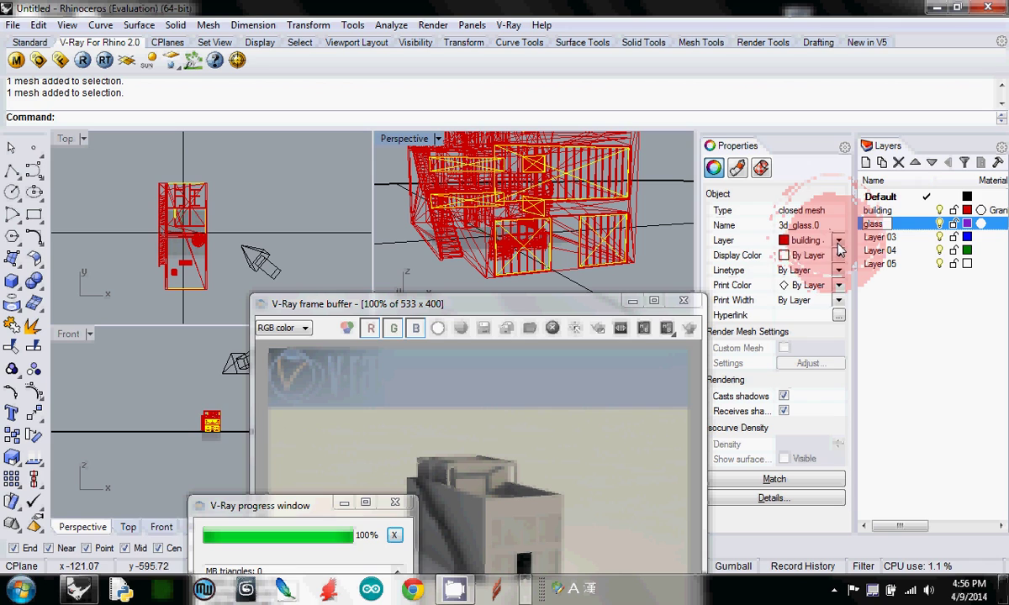
pyautogui.click(820, 242)
pyautogui.click(808, 283)
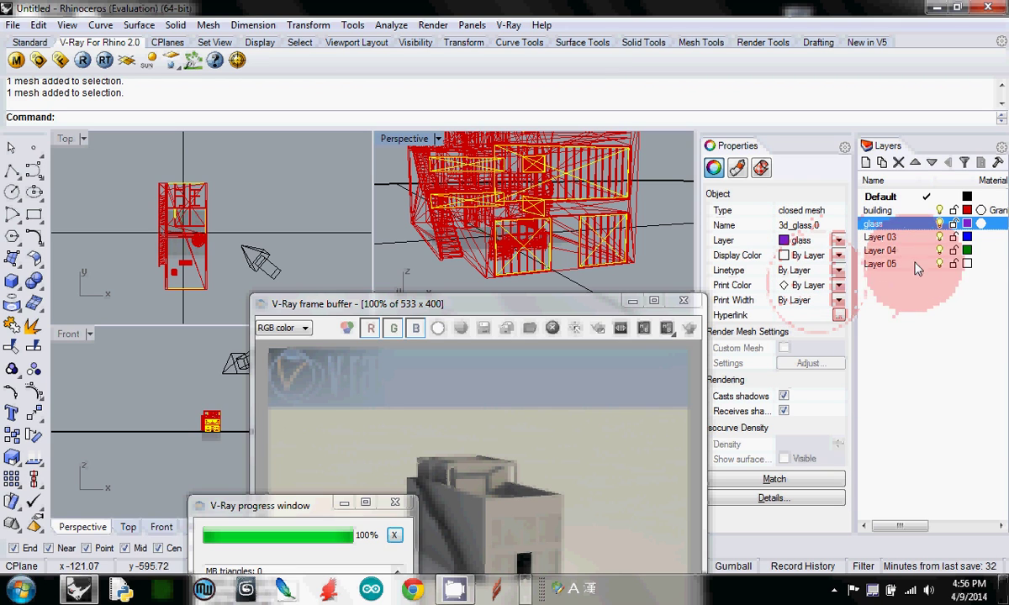
# Open the material file browser for the glass layer's material
pyautogui.click(980, 223)
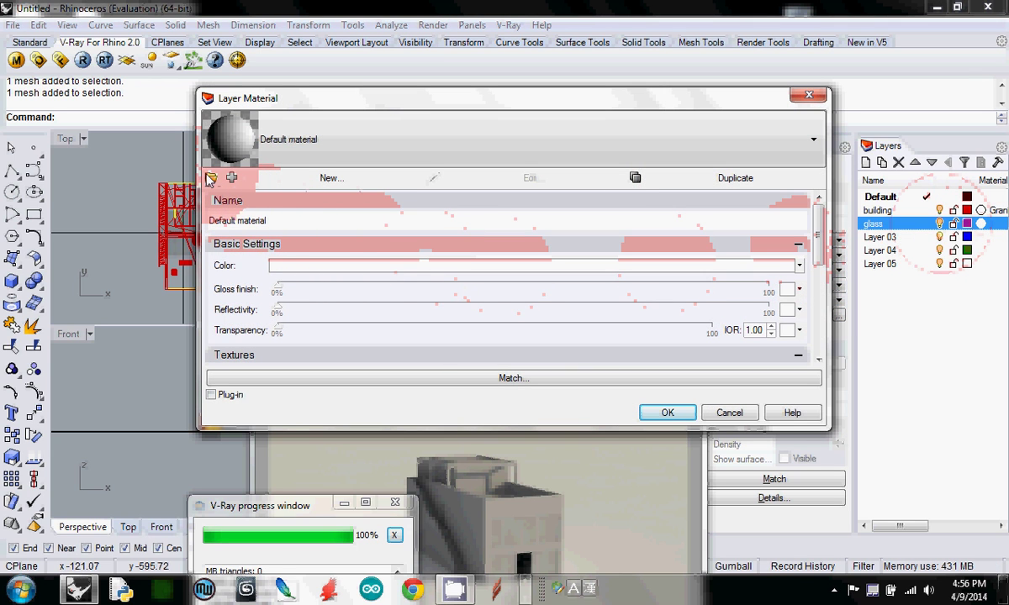
pyautogui.click(210, 178)
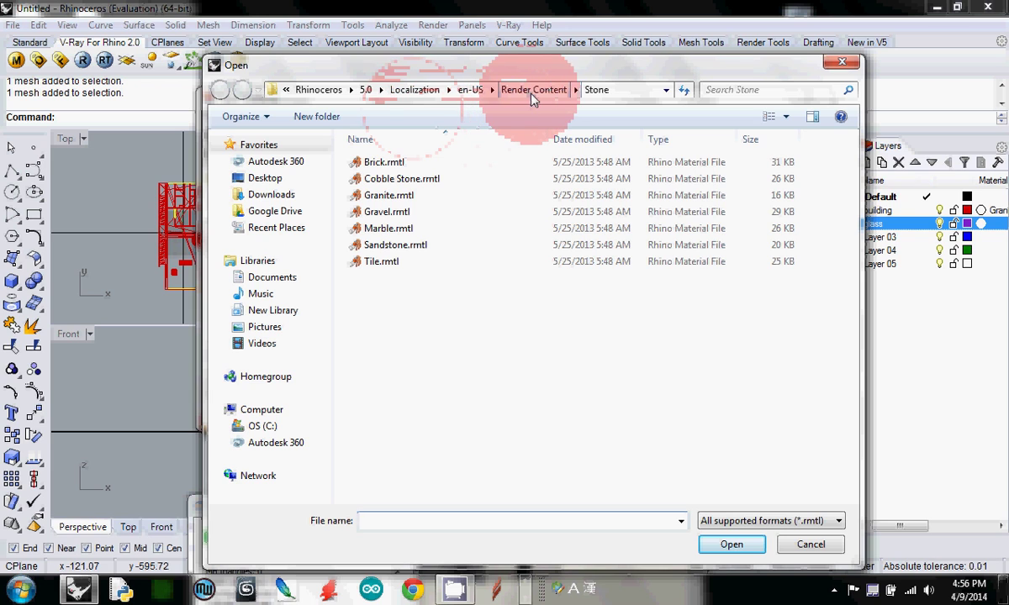
# Examine the full folder path of the Rhino Render Content material library, from the drive down to the Stone folder
pyautogui.click(286, 90)
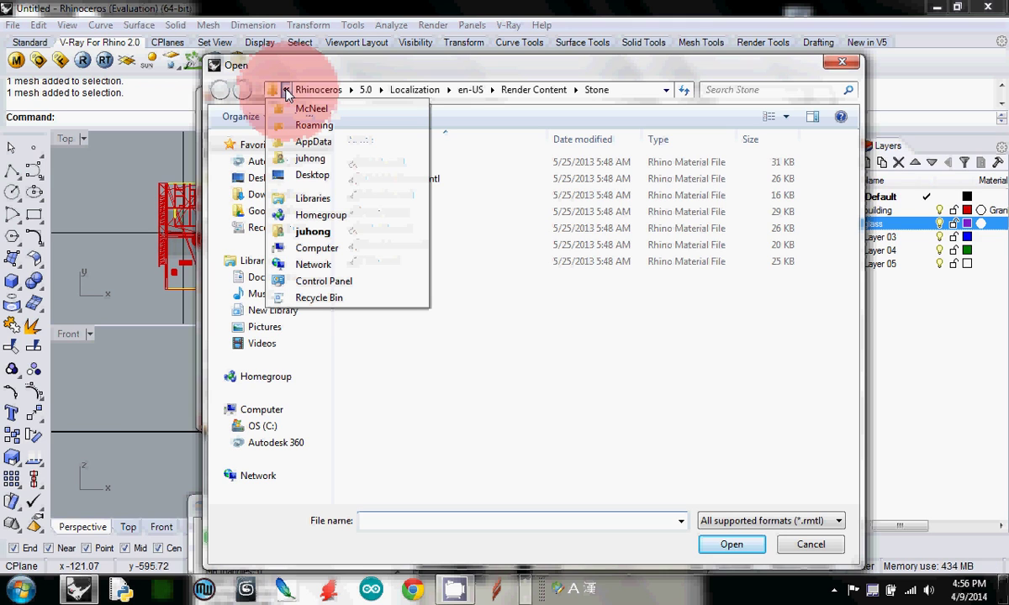
pyautogui.click(286, 90)
pyautogui.click(287, 90)
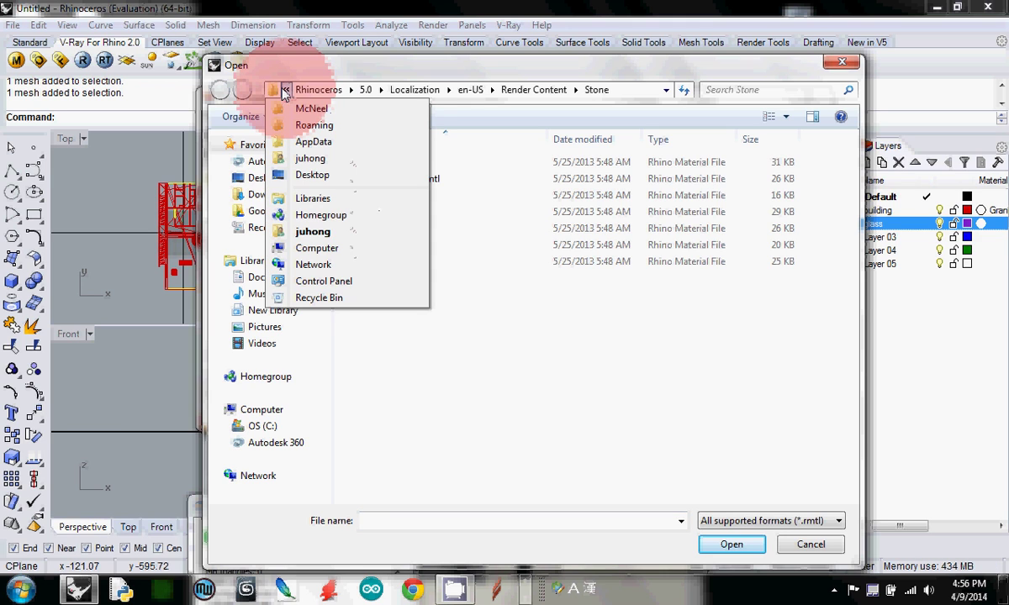
pyautogui.click(473, 255)
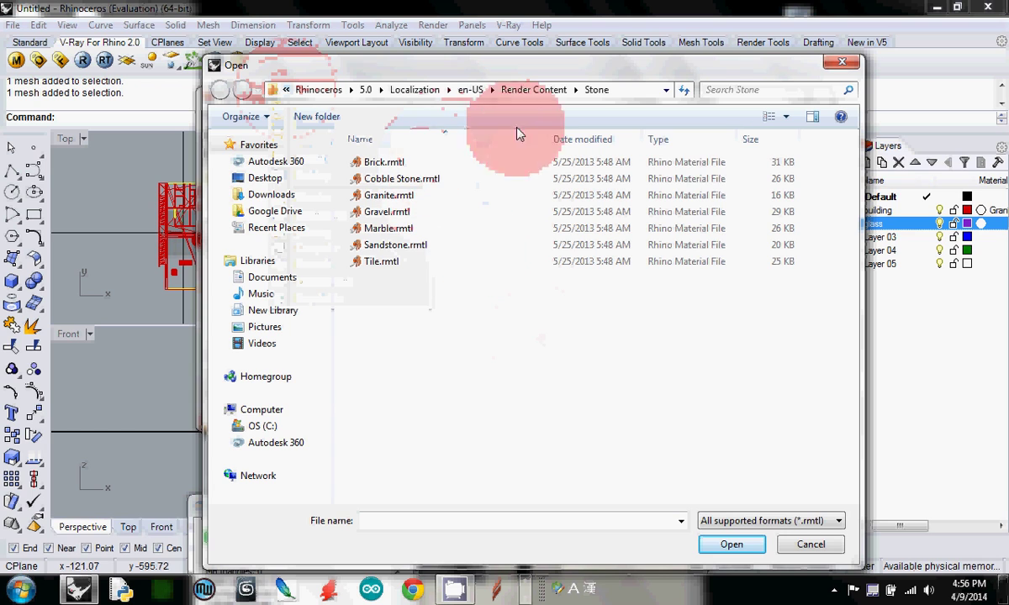
pyautogui.click(670, 98)
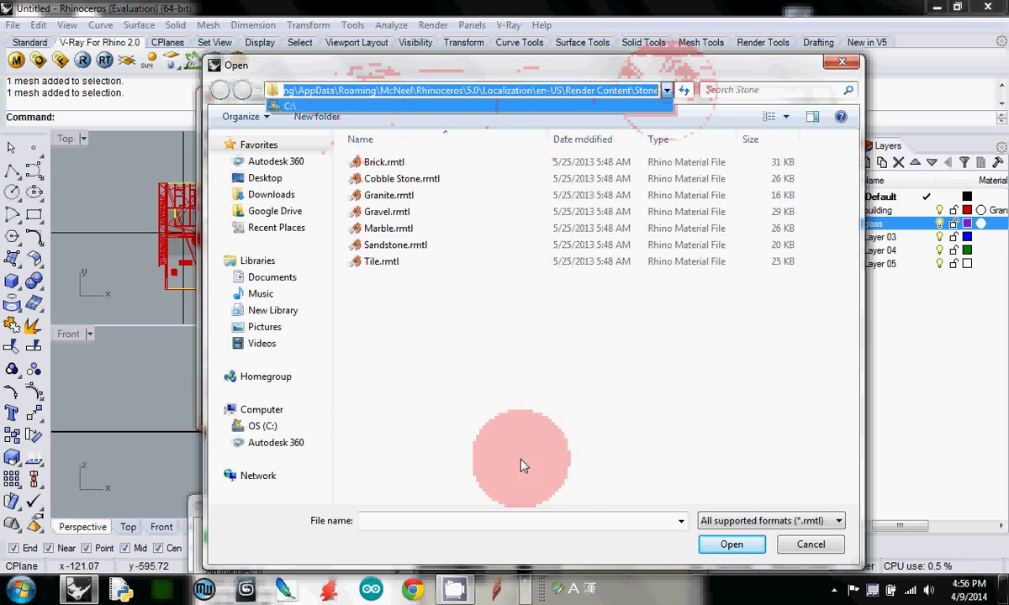
pyautogui.press('End')
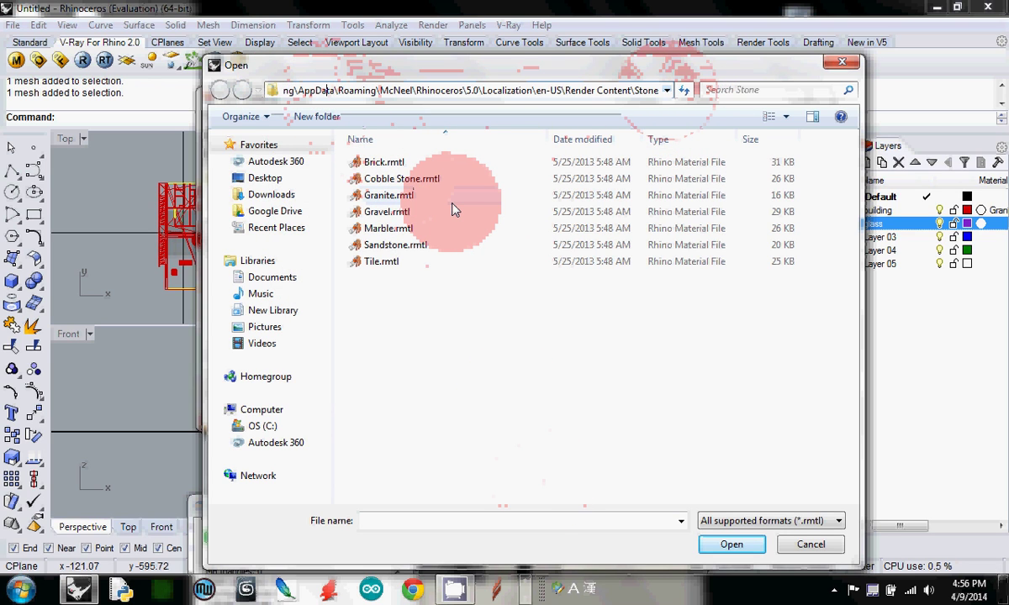
pyautogui.press('Home')
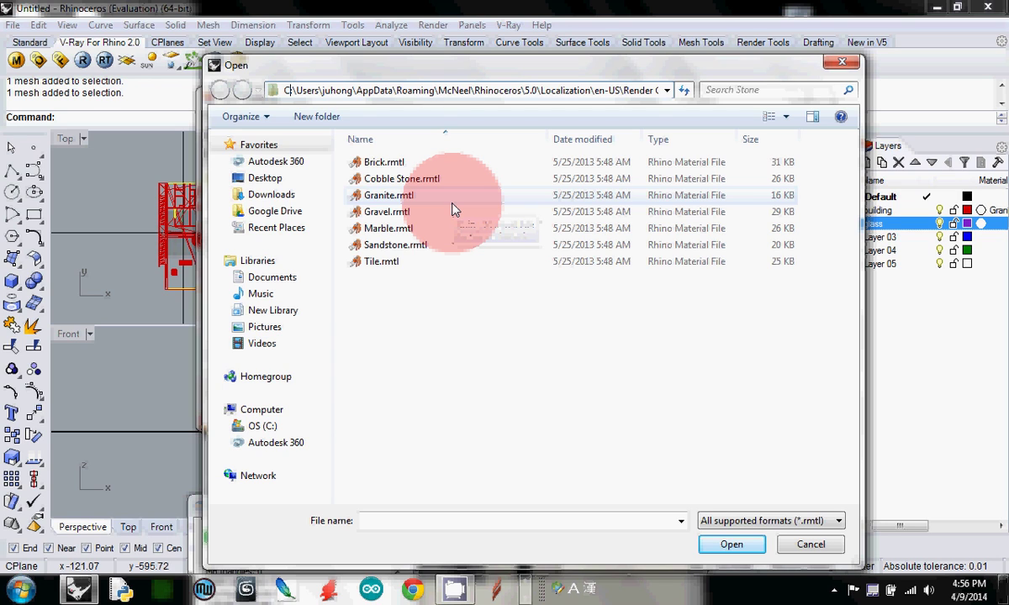
pyautogui.press('Right')
pyautogui.press('Right')
pyautogui.press('Right')
pyautogui.press('Right')
pyautogui.press('Right')
pyautogui.press('Right')
pyautogui.press('Right')
pyautogui.press('Right')
pyautogui.press('Right')
pyautogui.press('Right')
pyautogui.press('Right')
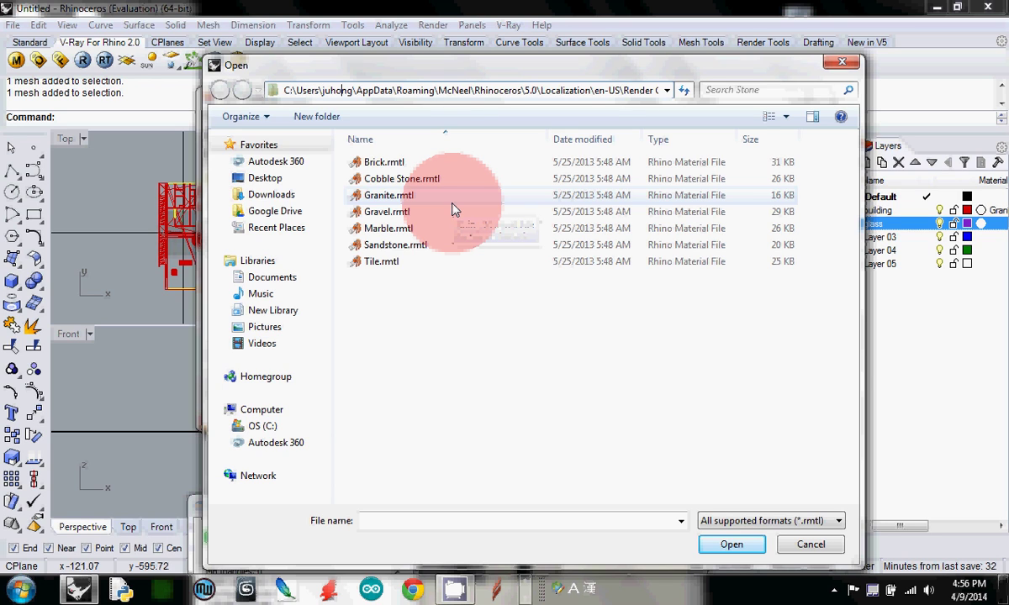
pyautogui.press('Right')
pyautogui.press('Right')
pyautogui.press('Right')
pyautogui.press('Right')
pyautogui.press('Right')
pyautogui.press('Right')
pyautogui.press('Right')
pyautogui.press('Right')
pyautogui.press('Right')
pyautogui.press('Right')
pyautogui.press('Right')
pyautogui.press('Right')
pyautogui.press('Right')
pyautogui.press('Right')
pyautogui.press('Right')
pyautogui.press('Right')
pyautogui.press('Right')
pyautogui.press('Right')
pyautogui.press('Right')
pyautogui.press('Right')
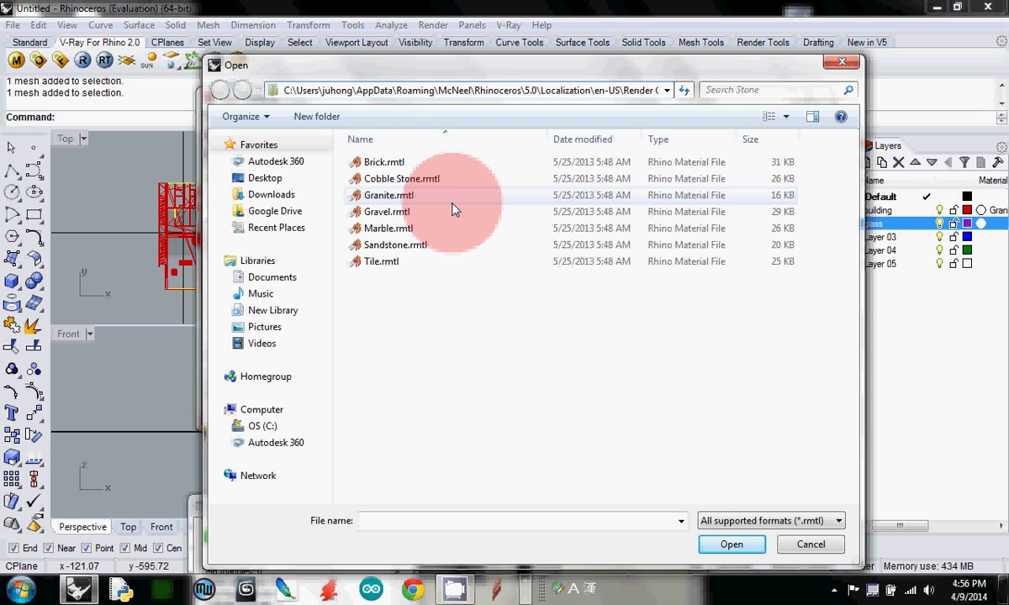
pyautogui.press('Right')
pyautogui.press('Right')
pyautogui.press('Right')
pyautogui.press('Right')
pyautogui.press('Right')
pyautogui.press('Right')
pyautogui.press('Right')
pyautogui.press('Right')
pyautogui.press('Right')
pyautogui.press('Right')
pyautogui.press('Right')
pyautogui.press('Right')
pyautogui.press('Right')
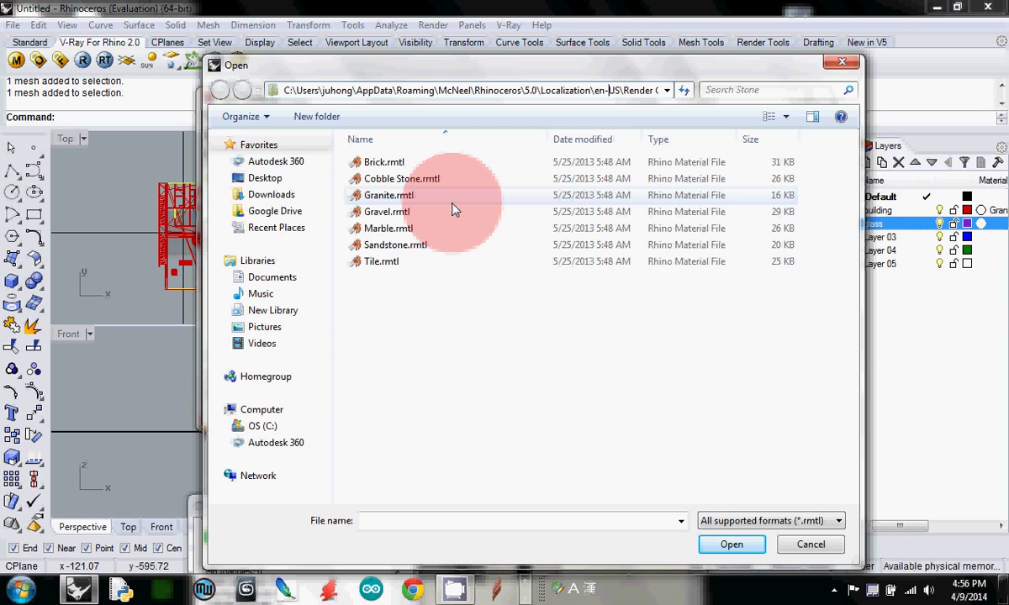
pyautogui.press('Right')
pyautogui.press('Right')
pyautogui.press('Right')
pyautogui.press('Right')
pyautogui.press('Right')
pyautogui.press('Right')
pyautogui.press('Right')
pyautogui.press('Right')
pyautogui.press('Right')
pyautogui.press('Right')
pyautogui.press('Right')
pyautogui.press('Right')
pyautogui.press('Right')
pyautogui.press('Right')
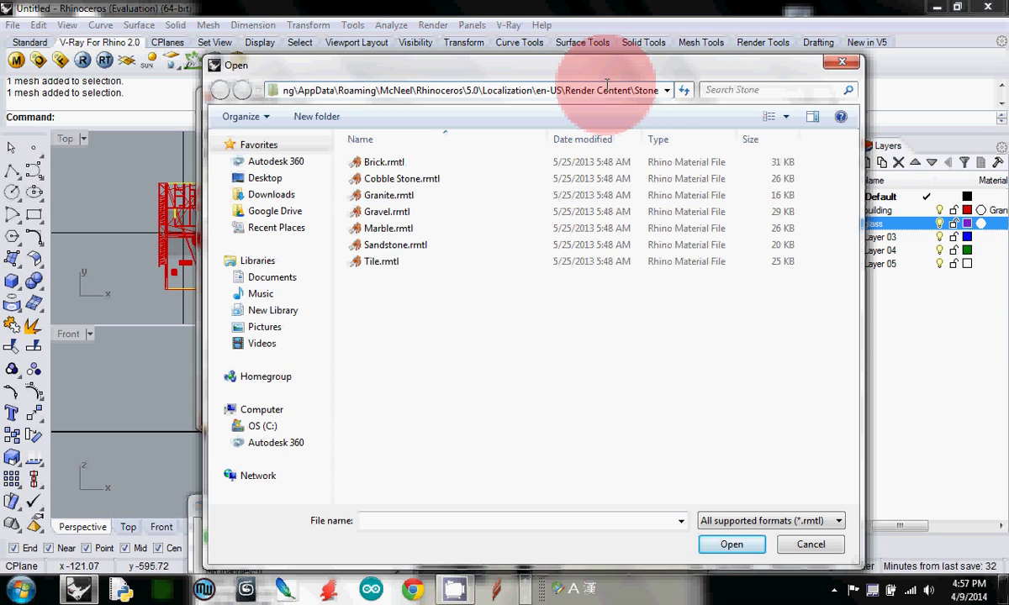
pyautogui.hotkey('ctrl', 'Left')
pyautogui.hotkey('ctrl', 'Left')
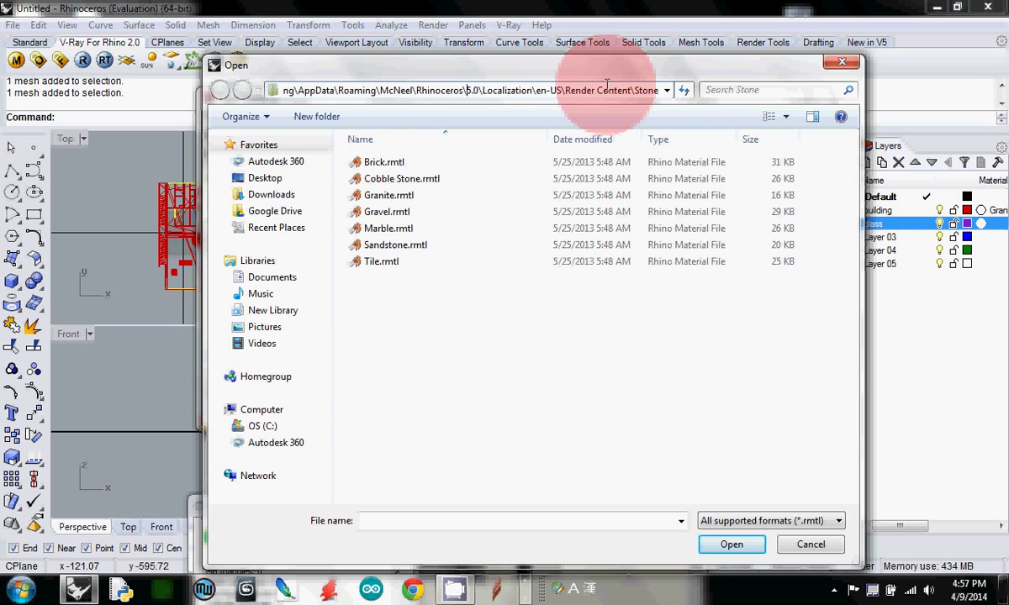
pyautogui.hotkey('ctrl', 'Left')
pyautogui.hotkey('ctrl', 'Left')
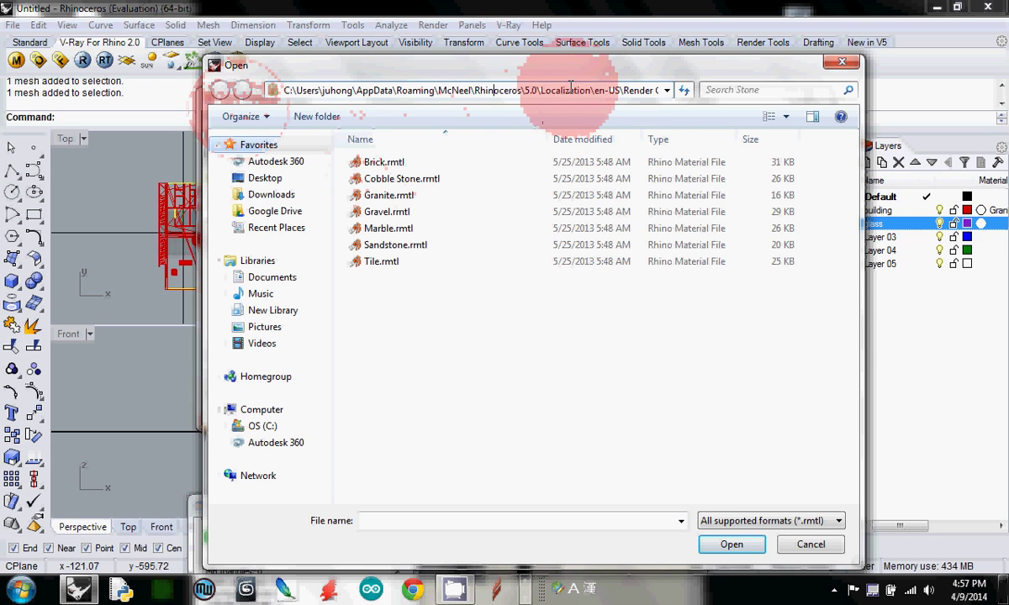
pyautogui.click(639, 97)
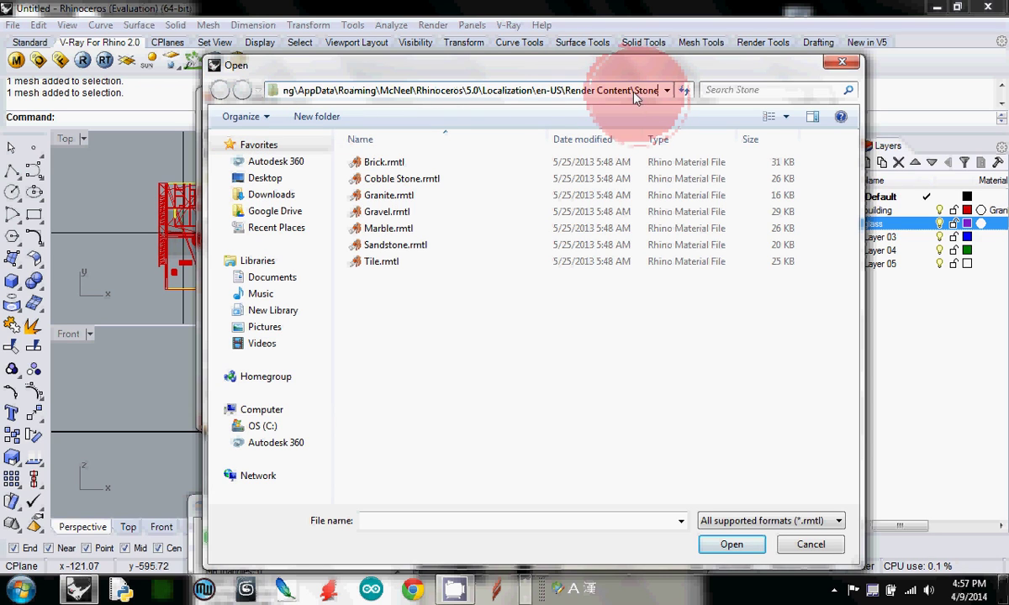
pyautogui.doubleClick(612, 90)
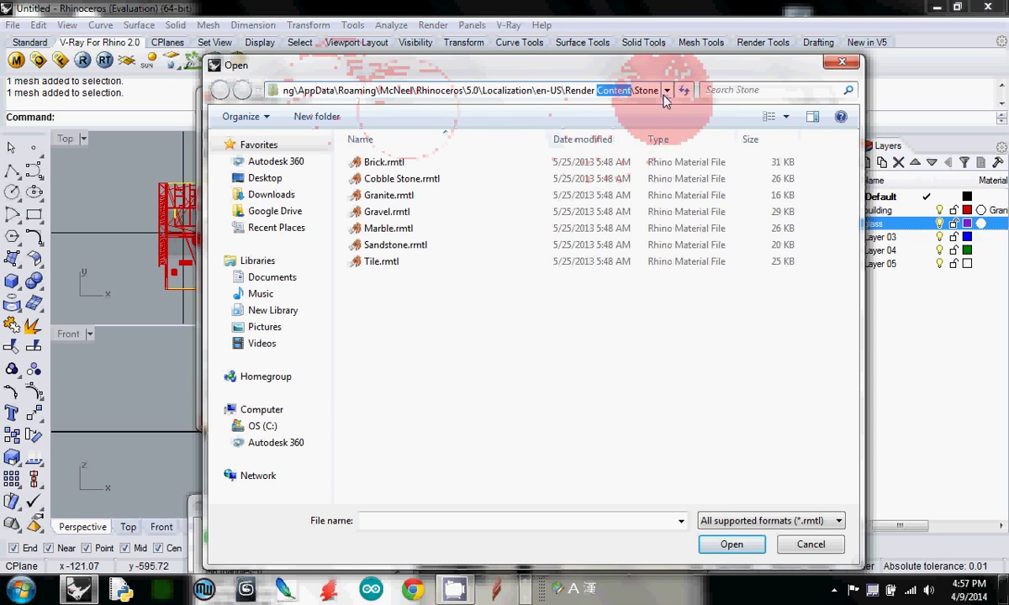
pyautogui.click(534, 387)
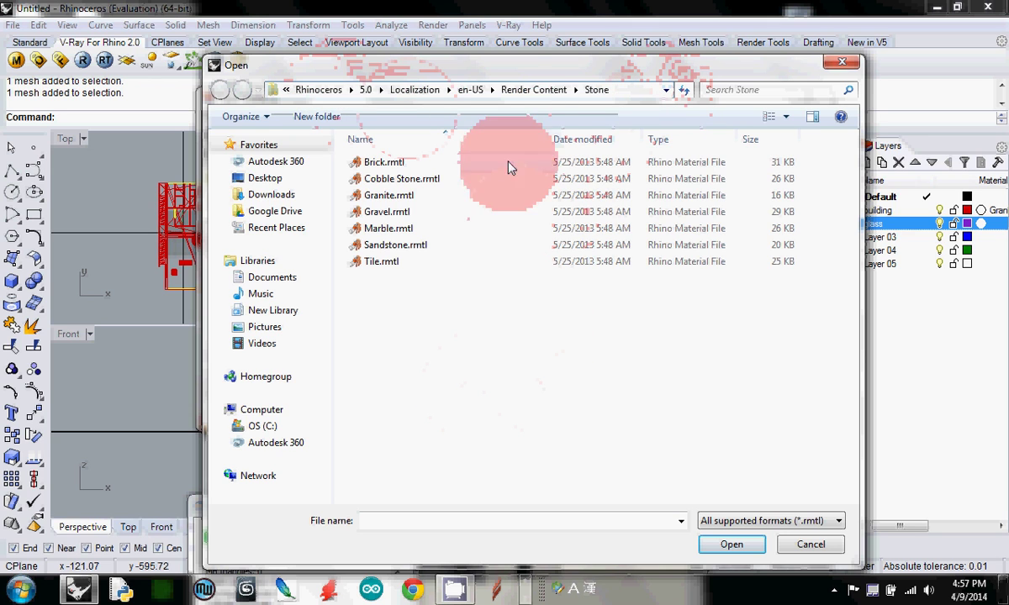
# Load Glass.rmtl from the Render Content Transparent folder and apply it as the glass layer's material
pyautogui.click(559, 90)
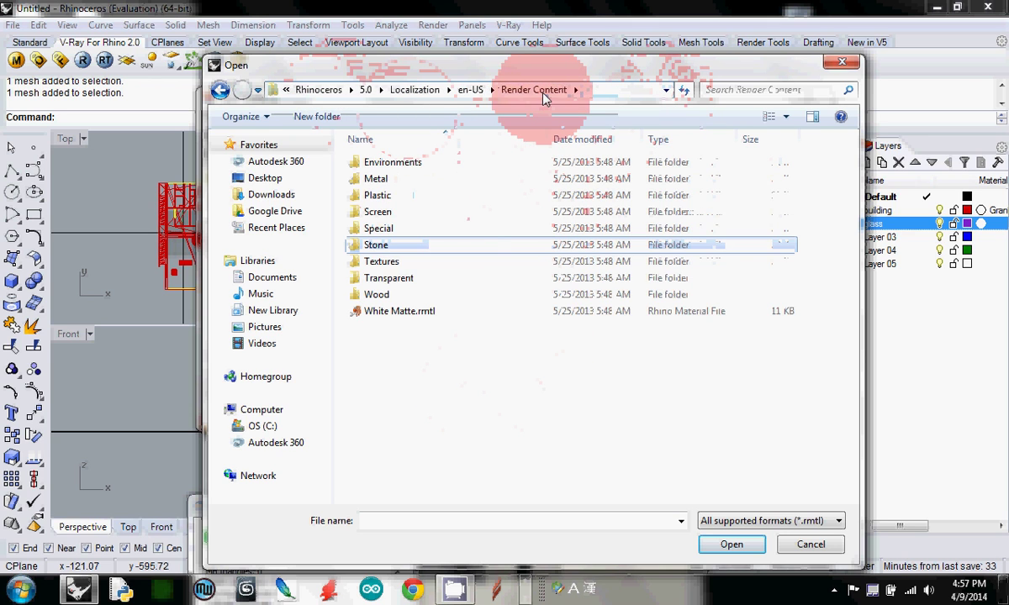
pyautogui.doubleClick(390, 279)
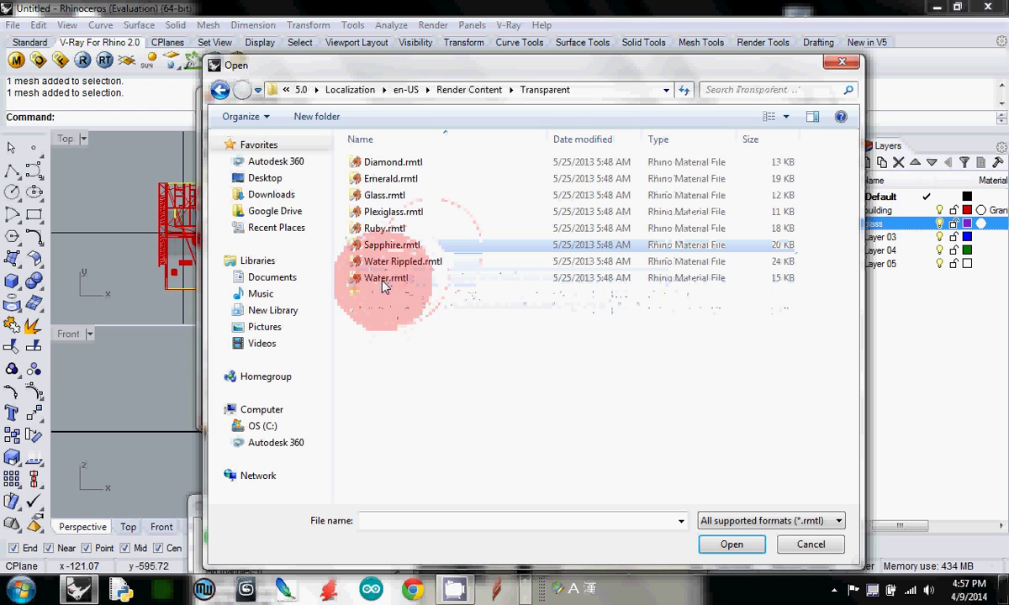
pyautogui.click(387, 198)
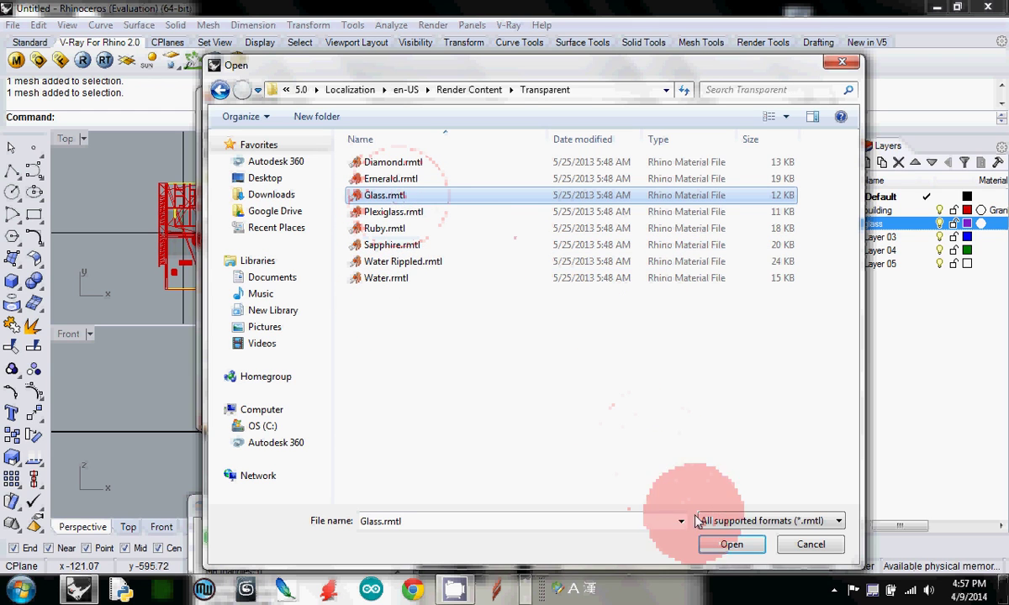
pyautogui.click(730, 545)
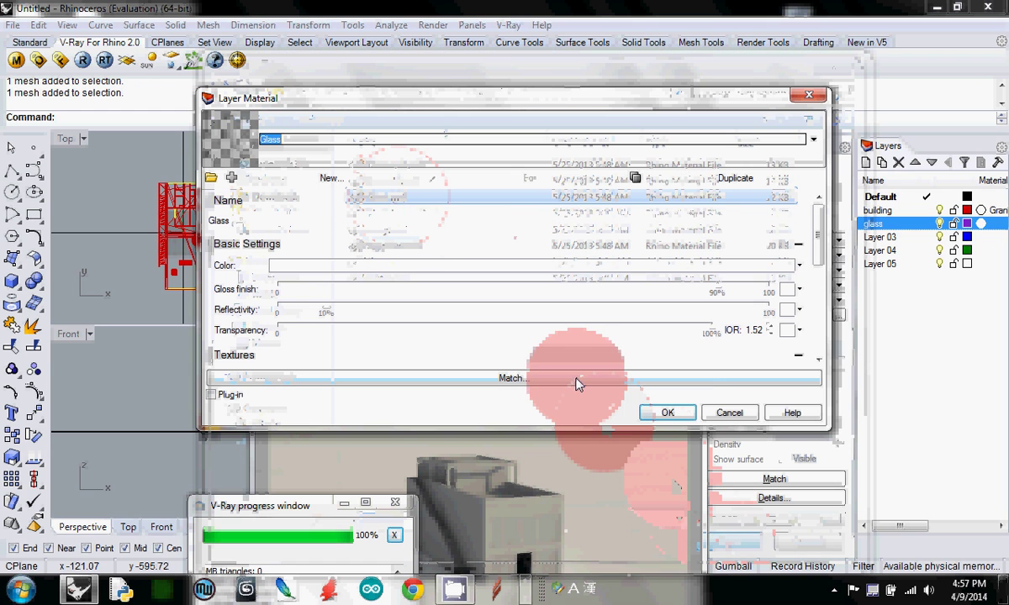
pyautogui.click(667, 412)
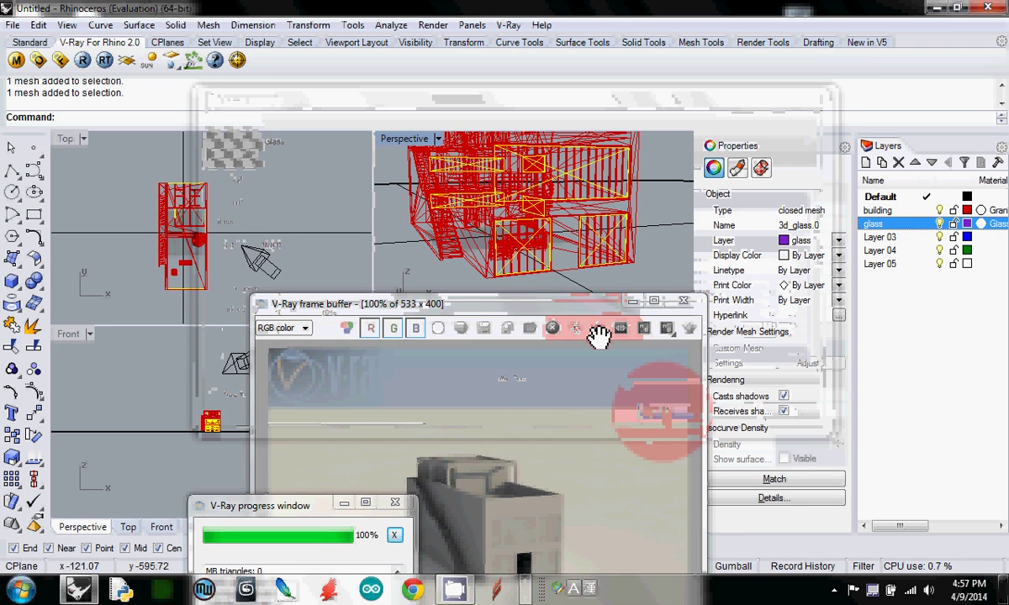
# Reposition the V-Ray frame buffer and render the close-up Perspective view of the building
pyautogui.moveTo(445, 310); pyautogui.dragTo(367, 166)
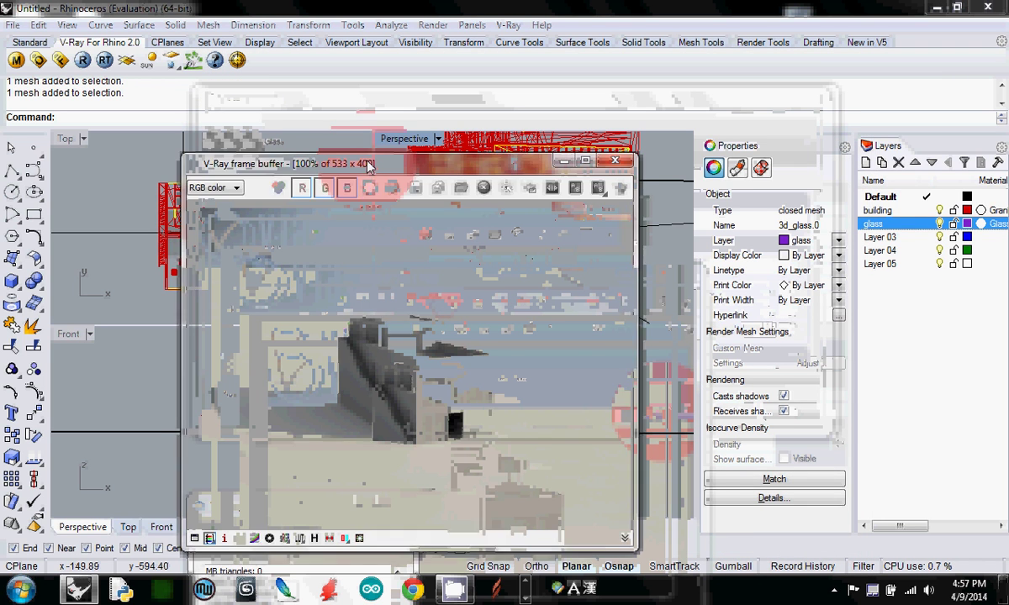
pyautogui.click(82, 59)
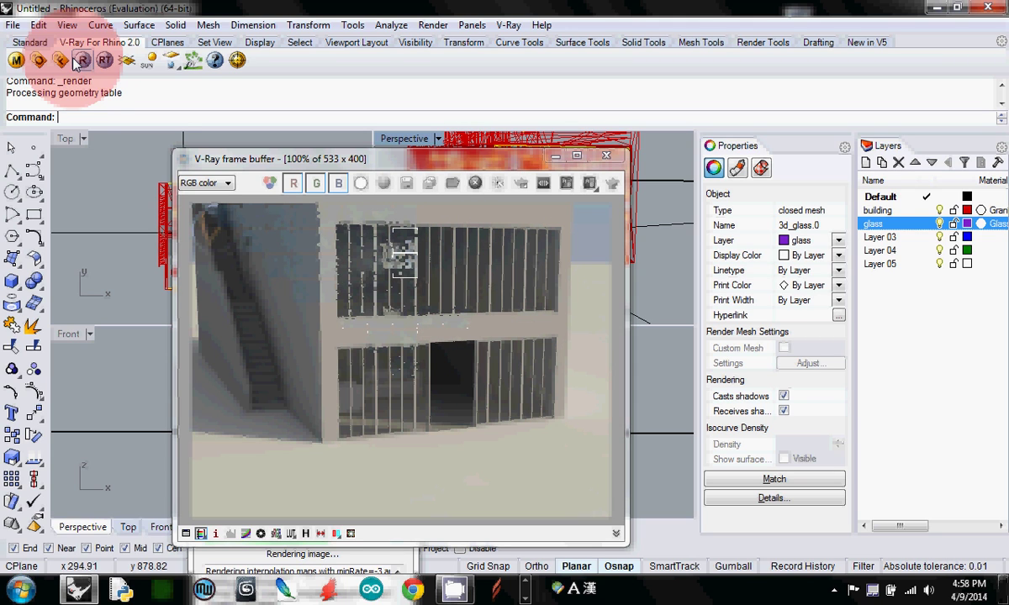
pyautogui.click(454, 589)
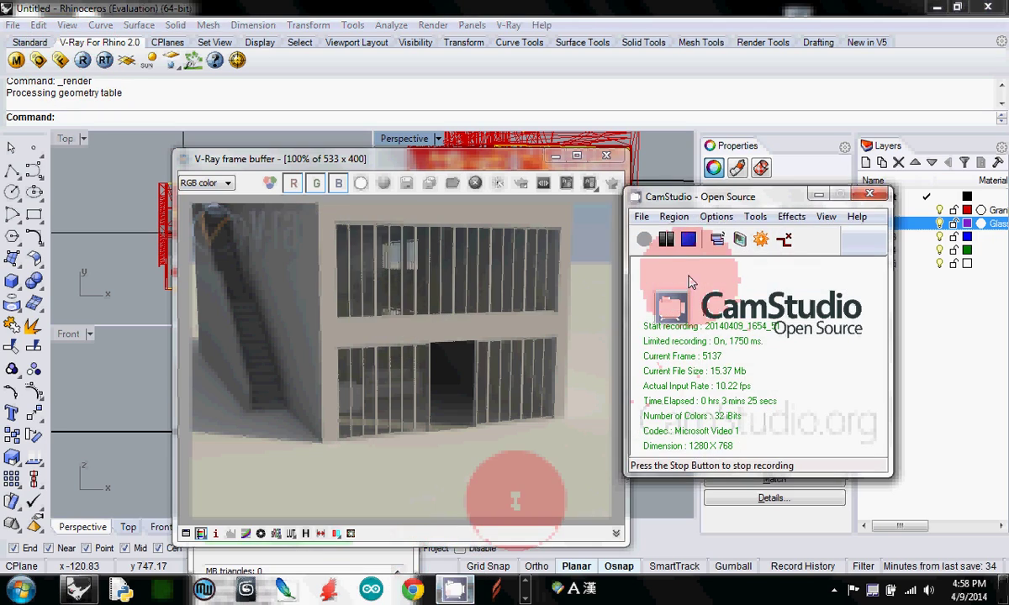